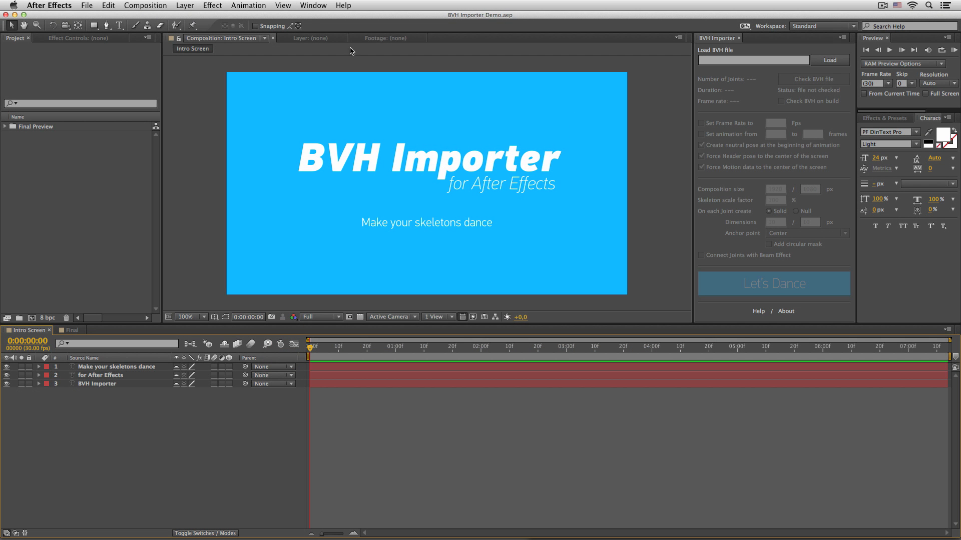
# Open the BVH Importer.jsx panel and load 'BVH Example File.bvh'
pyautogui.click(315, 6)
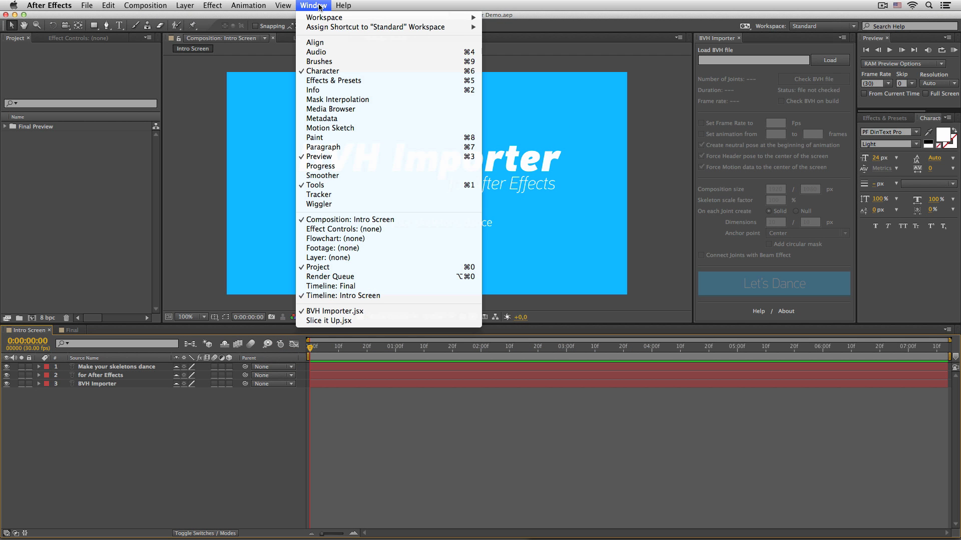
pyautogui.click(371, 310)
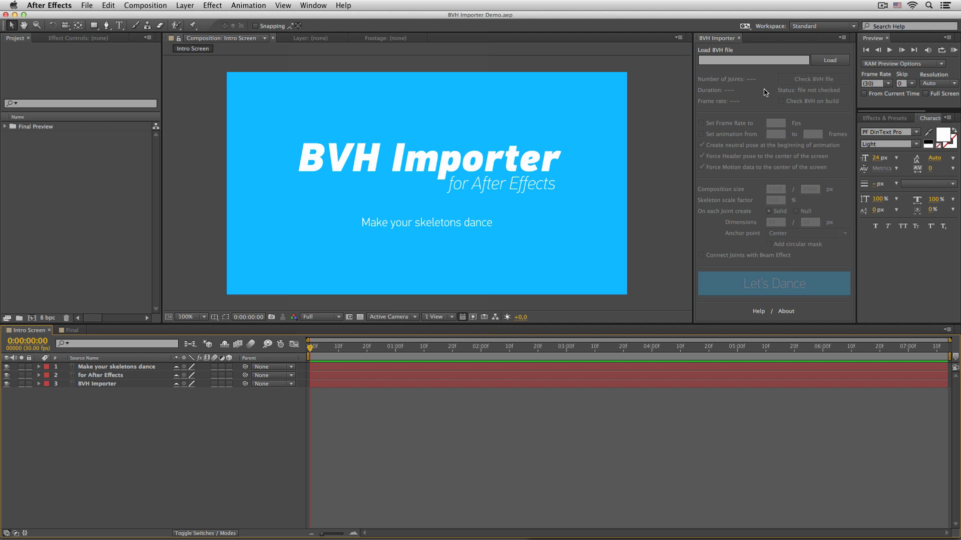
pyautogui.click(843, 60)
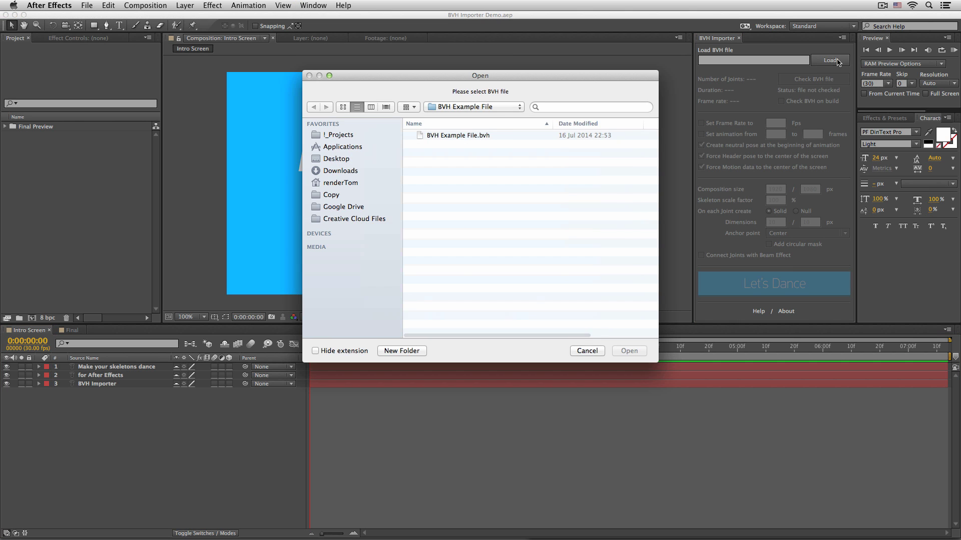
pyautogui.doubleClick(504, 133)
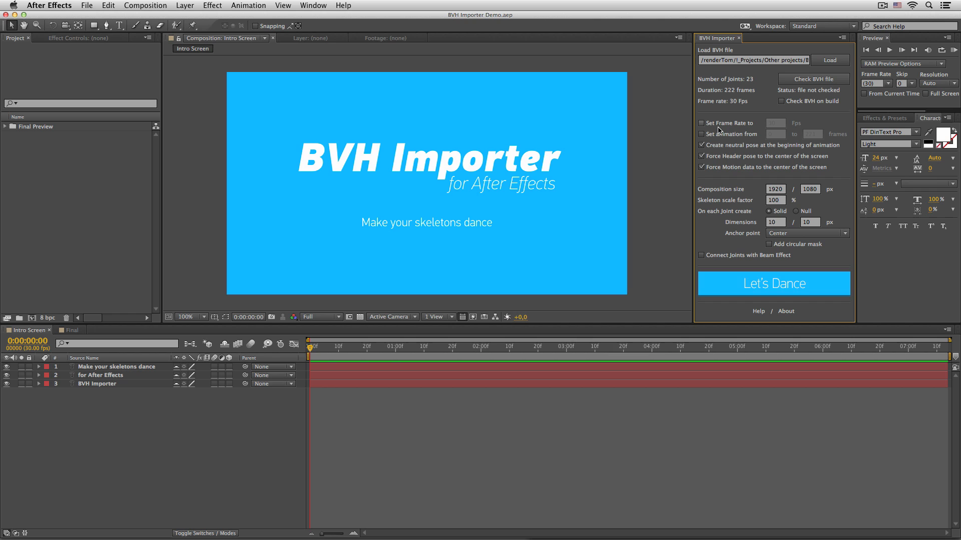
# Set the composition size to 800 x 445 and the skeleton scale to 300%
pyautogui.click(779, 189)
pyautogui.write('800')
pyautogui.press('Tab')
pyautogui.write('445')
pyautogui.press('Tab')
pyautogui.write('300')
pyautogui.press('Tab')
# Enable circular joint masks and beam-connected joints, then build the Final composition with Let's Dance
pyautogui.click(796, 244)
pyautogui.click(785, 255)
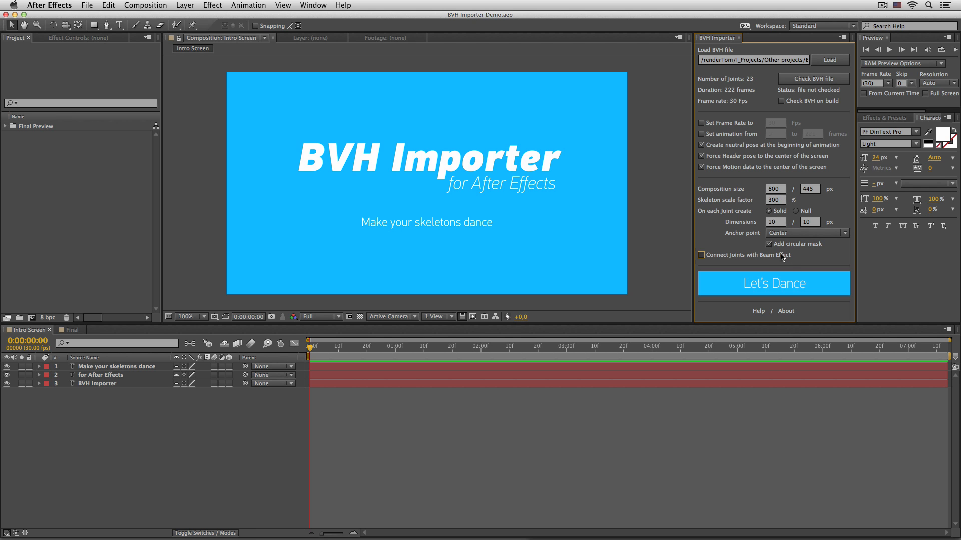
pyautogui.click(833, 278)
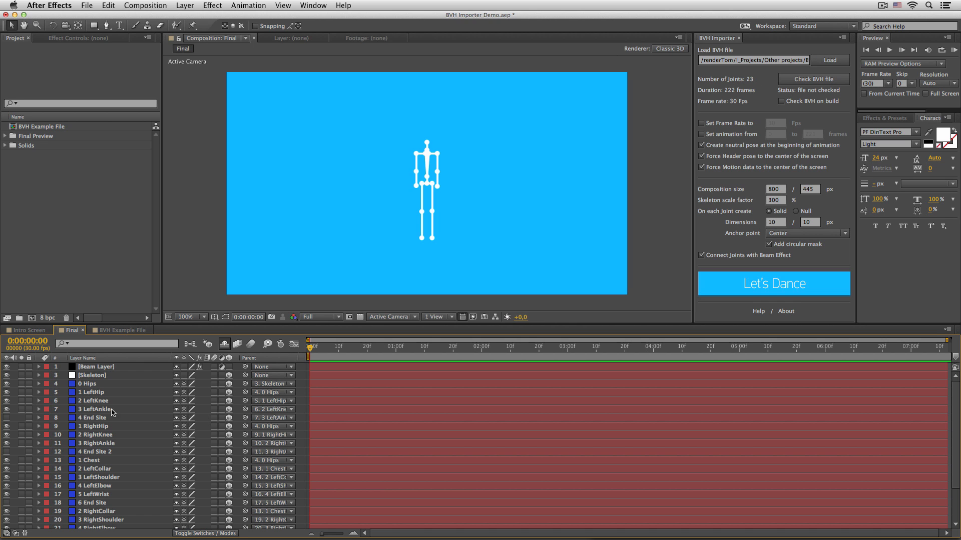
pyautogui.scroll(-3, 120, 406)
pyautogui.scroll(4, 120, 407)
pyautogui.click(733, 124)
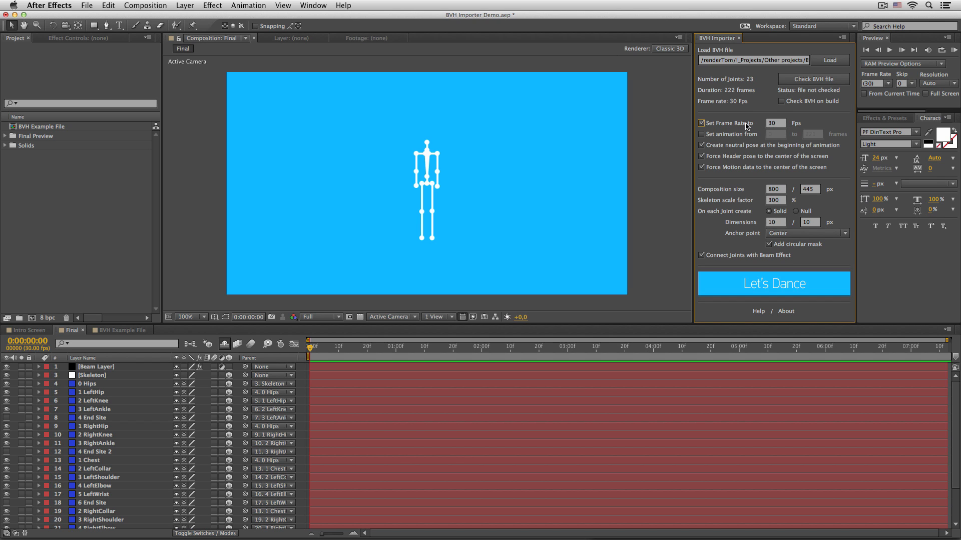
pyautogui.click(746, 125)
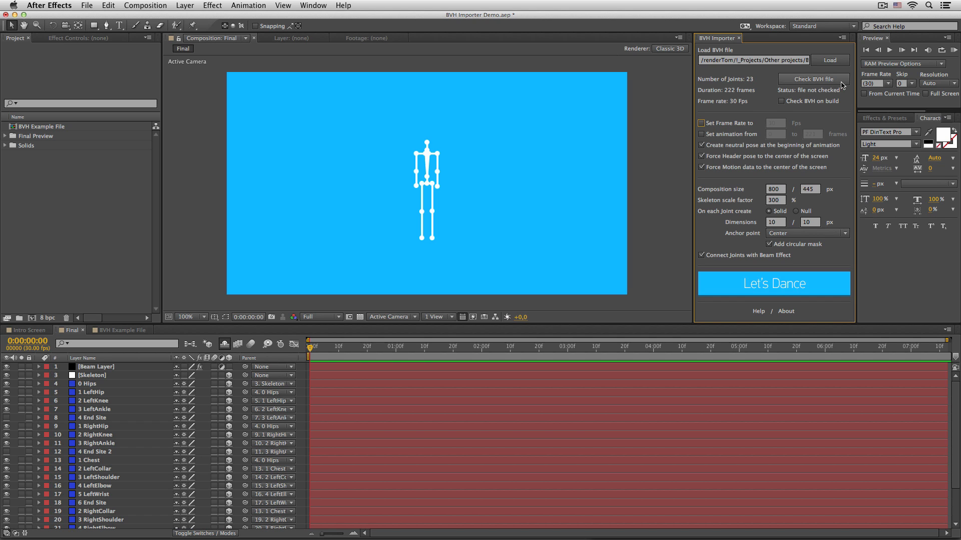
# Run the BVH file check, then leave custom frame rate and frame range off and toggle neutral pose
pyautogui.click(841, 82)
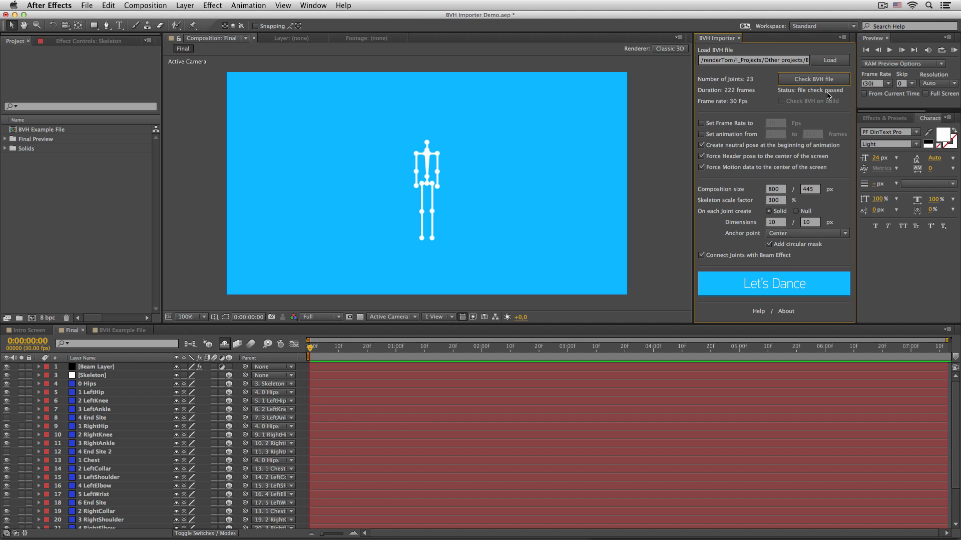
pyautogui.click(721, 125)
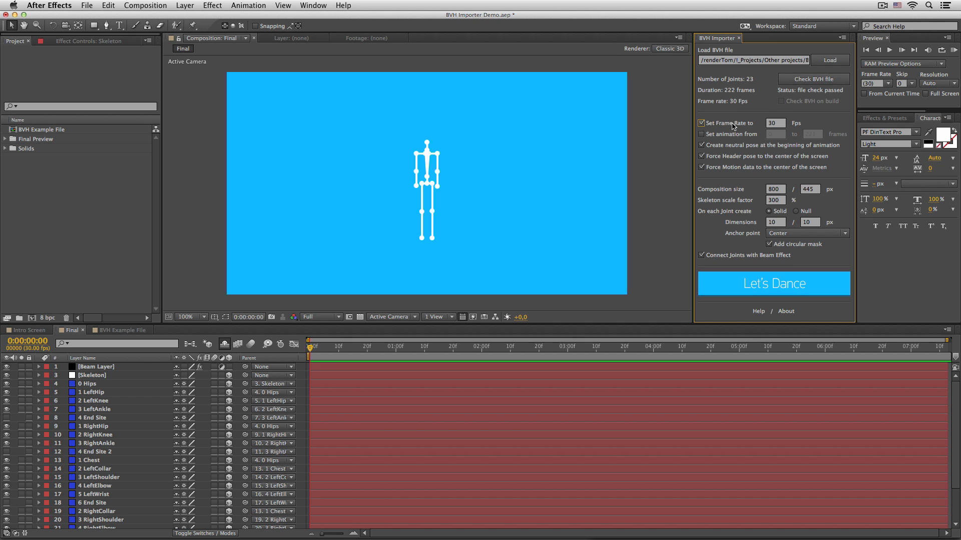
pyautogui.click(732, 125)
pyautogui.click(732, 136)
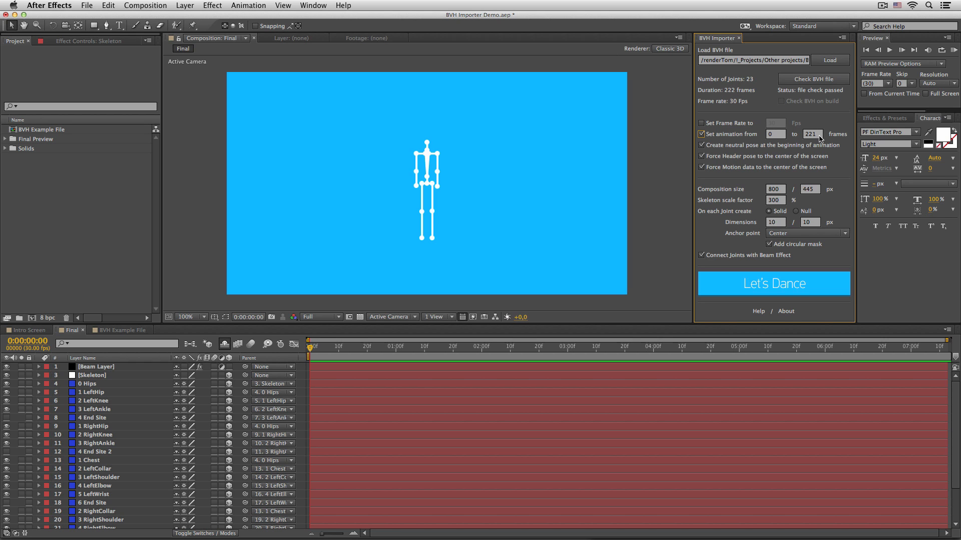
pyautogui.click(738, 134)
pyautogui.click(738, 147)
pyautogui.click(351, 377)
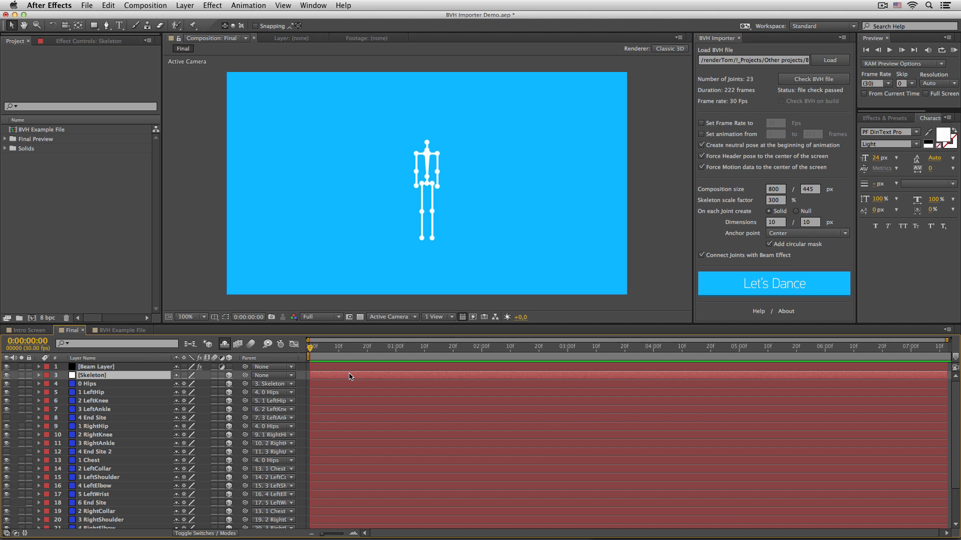
pyautogui.press('pagedown')
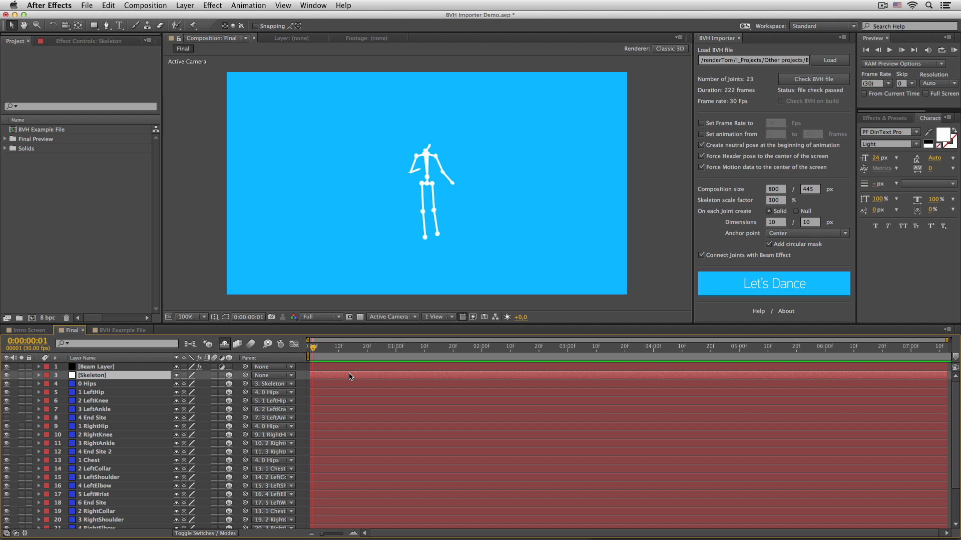
pyautogui.press('pageup')
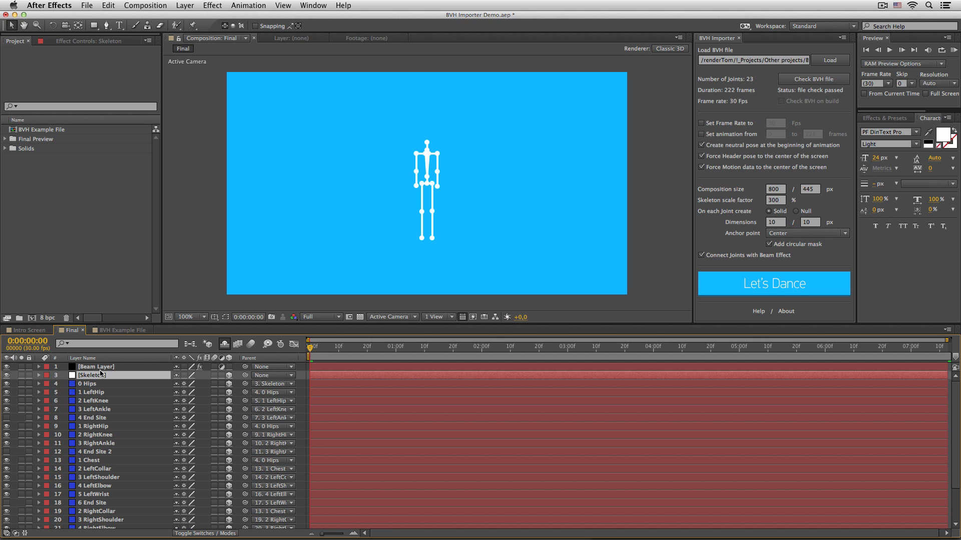
# Reveal the Skeleton layer's Scale, try 690%, then set it back to 100%
pyautogui.press('s')
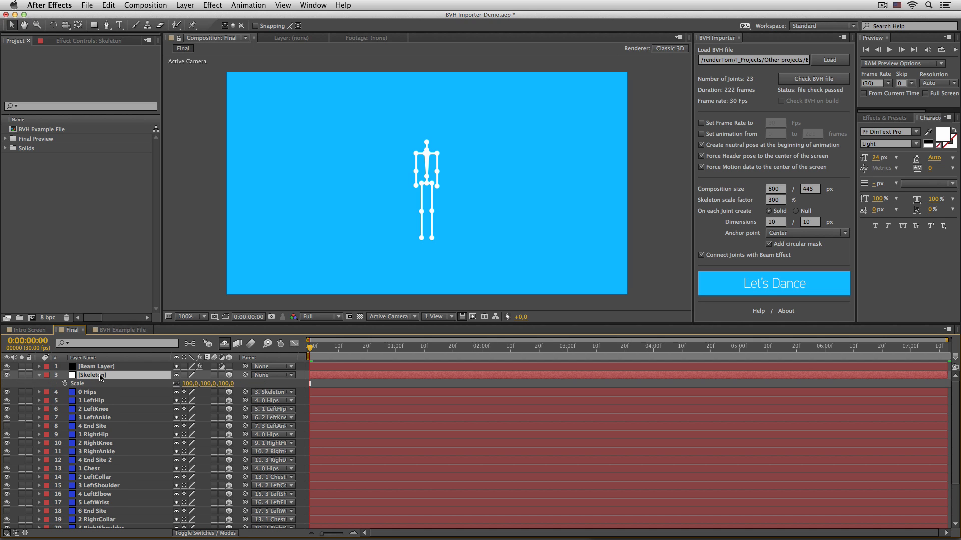
pyautogui.moveTo(190, 384); pyautogui.dragTo(510, 382)
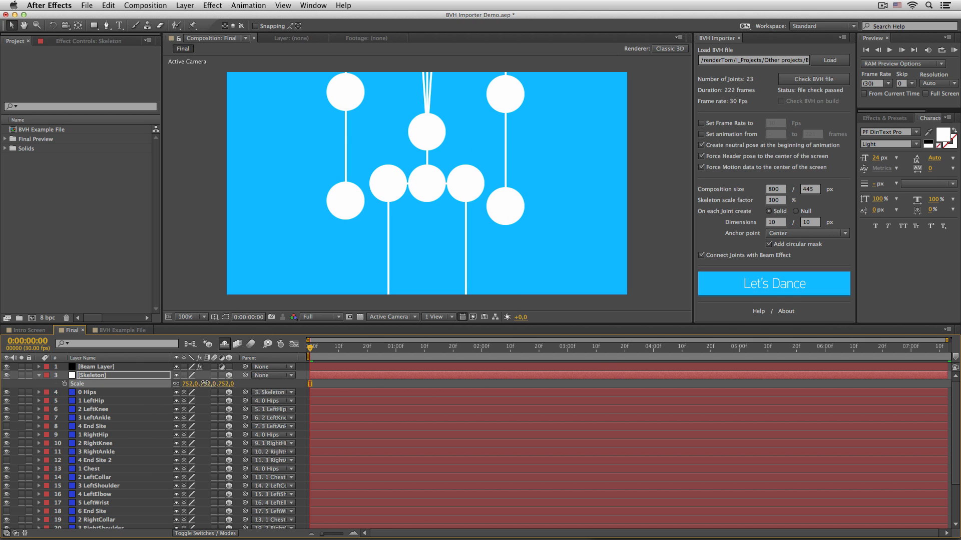
pyautogui.click(208, 384)
pyautogui.write('100')
pyautogui.press('Return')
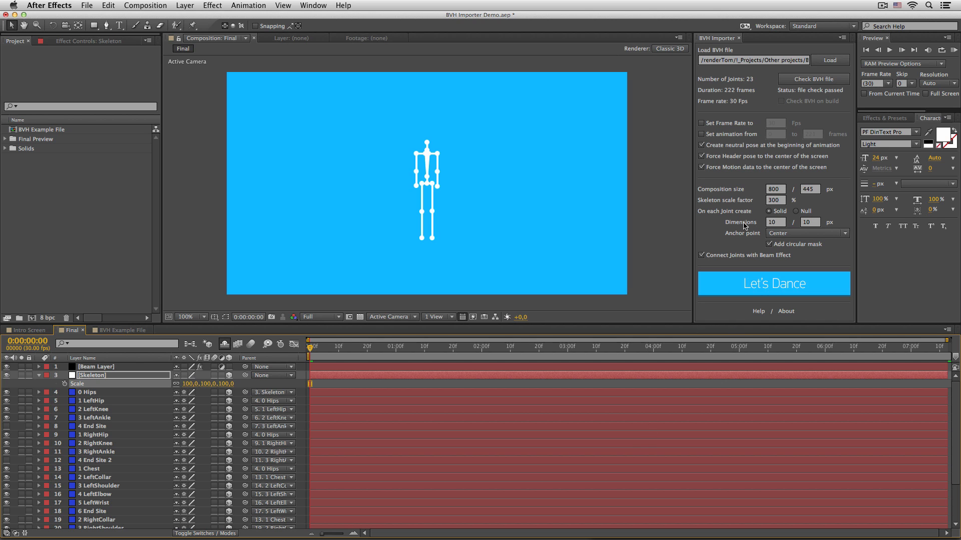
# Keep the joints' Center anchor point, deselect the Skeleton layer and preview the animation
pyautogui.click(774, 223)
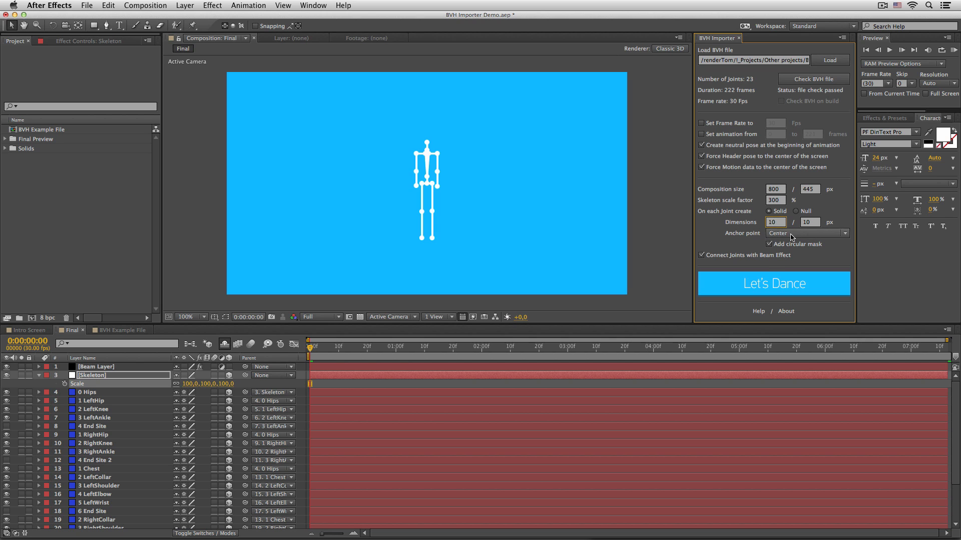
pyautogui.click(792, 236)
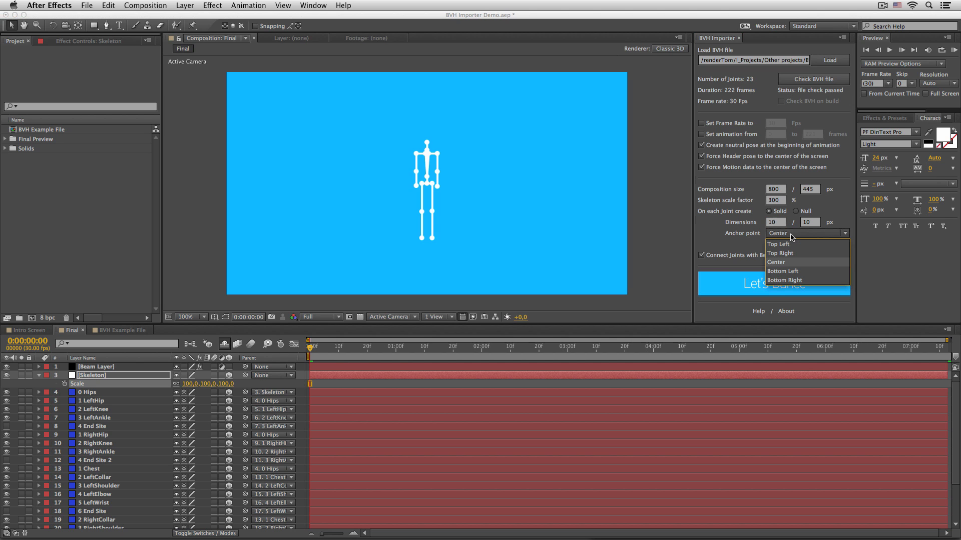
pyautogui.click(803, 263)
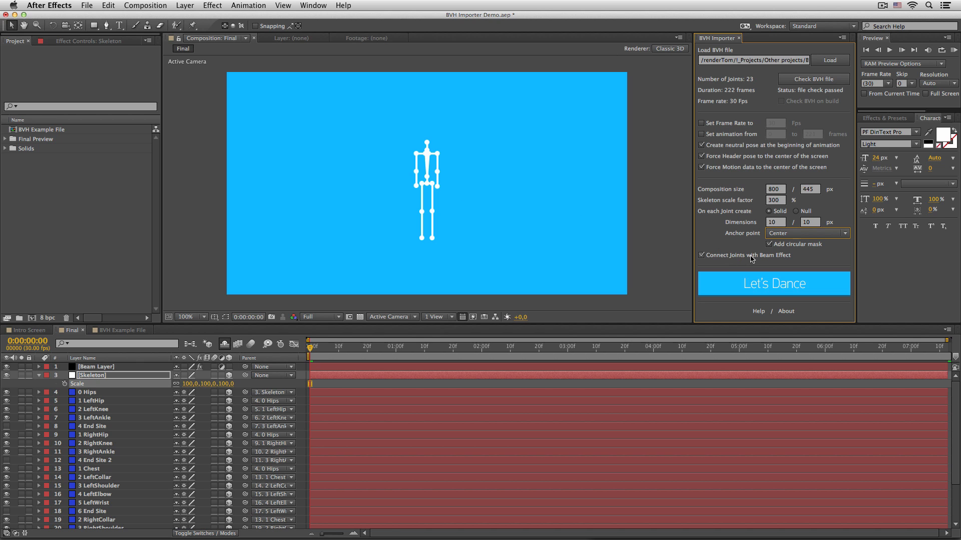
pyautogui.click(477, 384)
pyautogui.press('space')
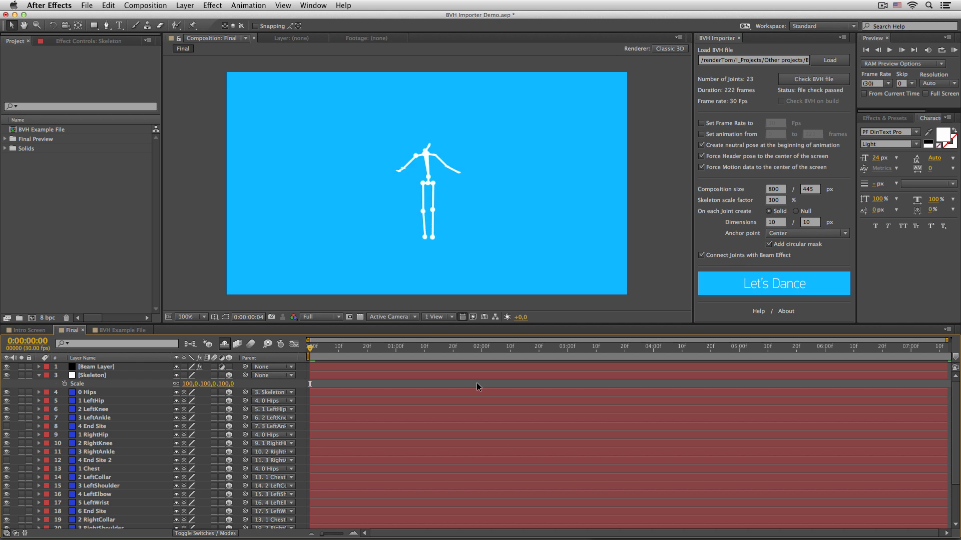